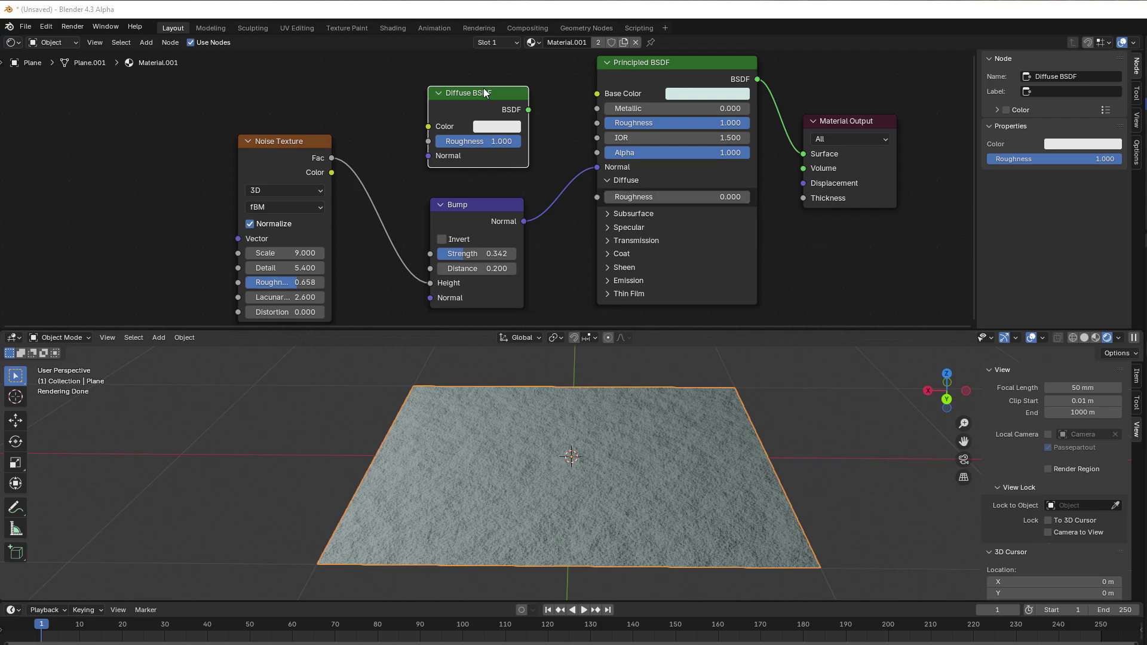
# Step: Shift the Diffuse BSDF node slightly to the right in the plane's material node graph
pyautogui.moveTo(482, 95); pyautogui.dragTo(488, 94)
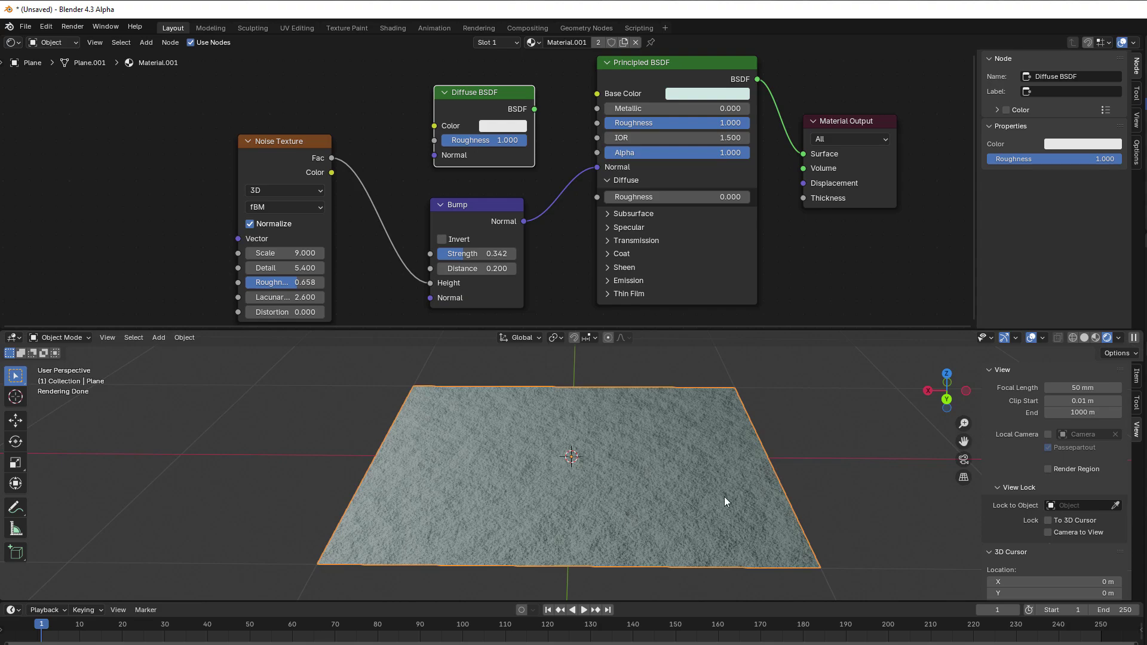
# Step: Select the light and zoom in toward the noise-bumped plane
pyautogui.moveTo(647, 508); pyautogui.dragTo(700, 510, button='middle')
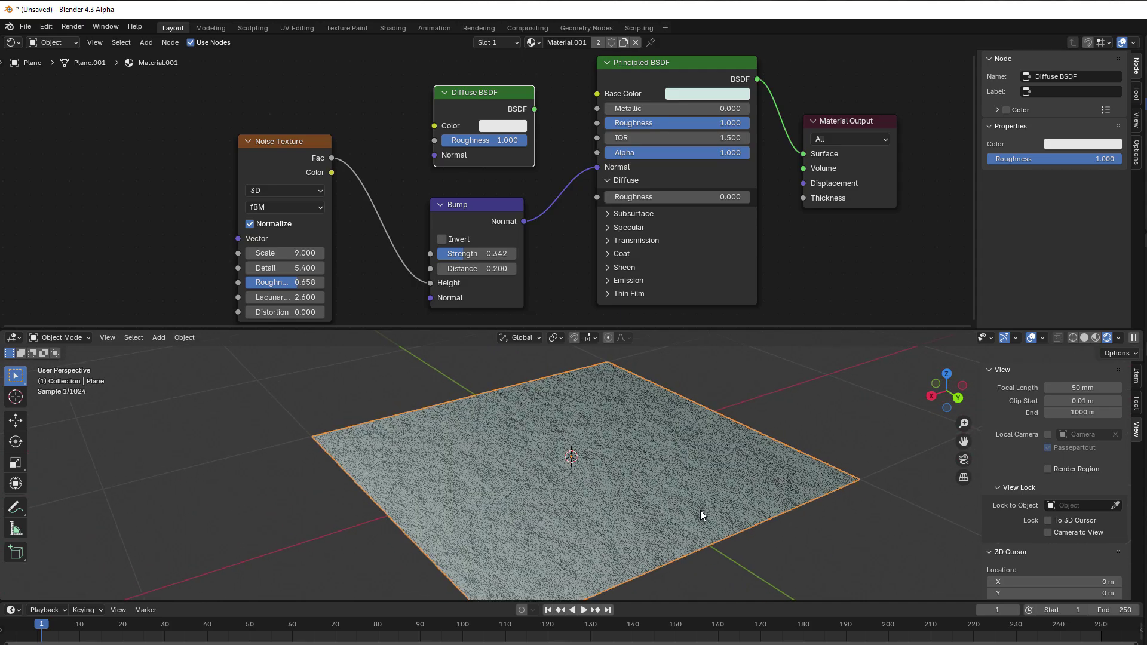
pyautogui.scroll(-6, 699, 510)
pyautogui.click(316, 437)
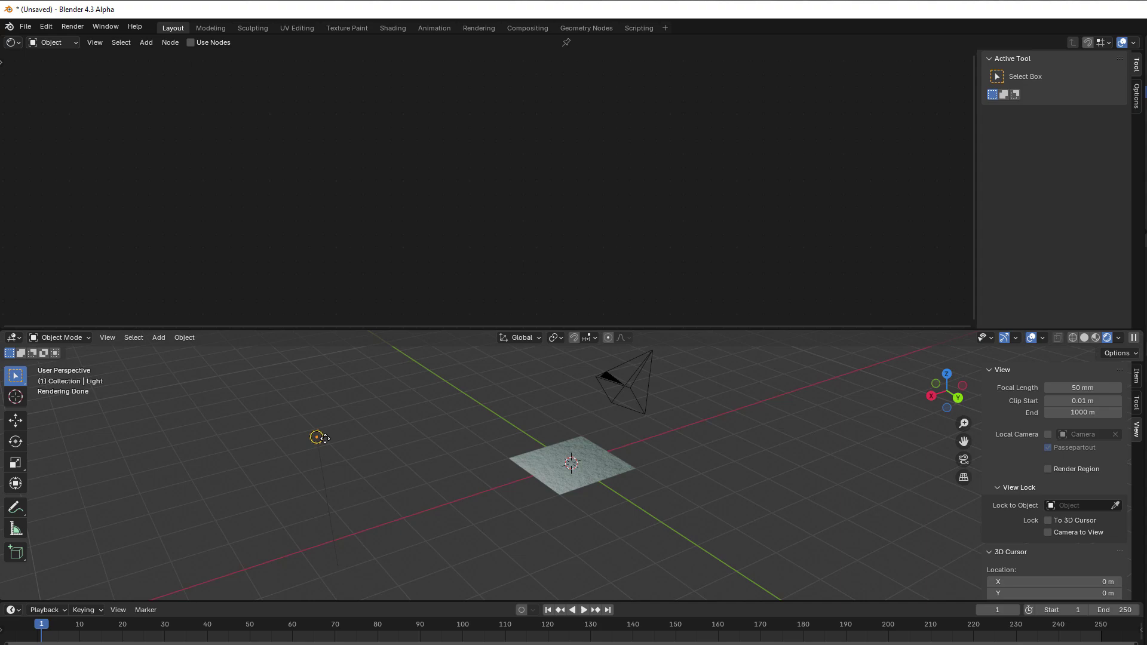
pyautogui.scroll(6, 582, 493)
pyautogui.scroll(3, 583, 498)
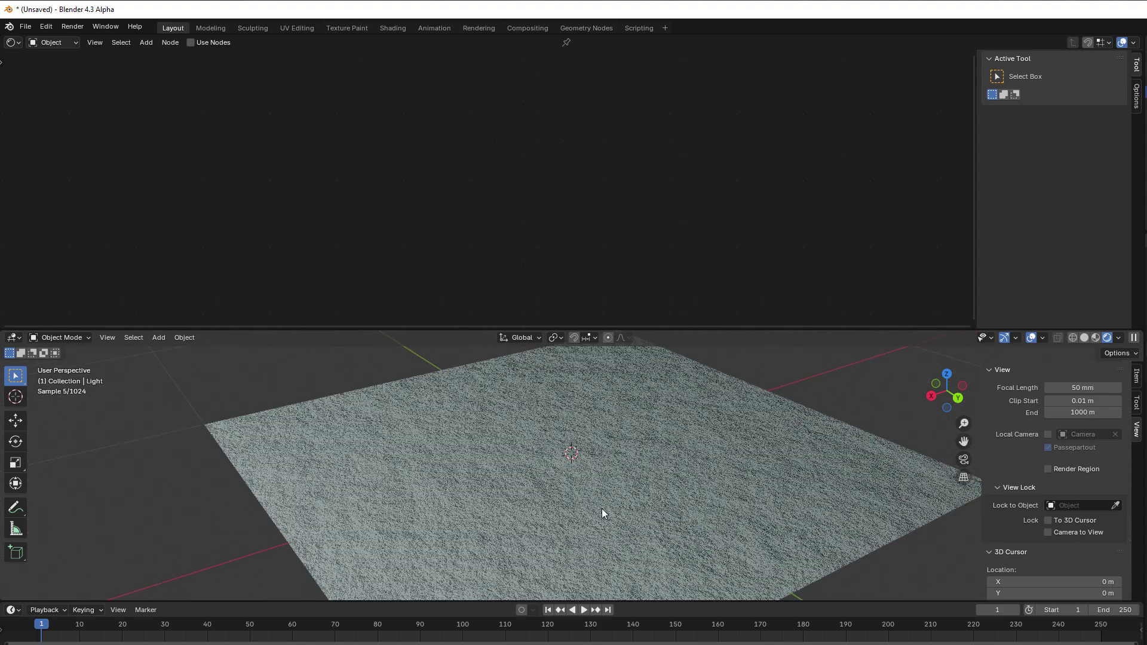
# Step: Orbit and zoom around the plane to examine its bumpy concrete detail from several sides
pyautogui.moveTo(601, 508); pyautogui.dragTo(591, 475, button='middle')
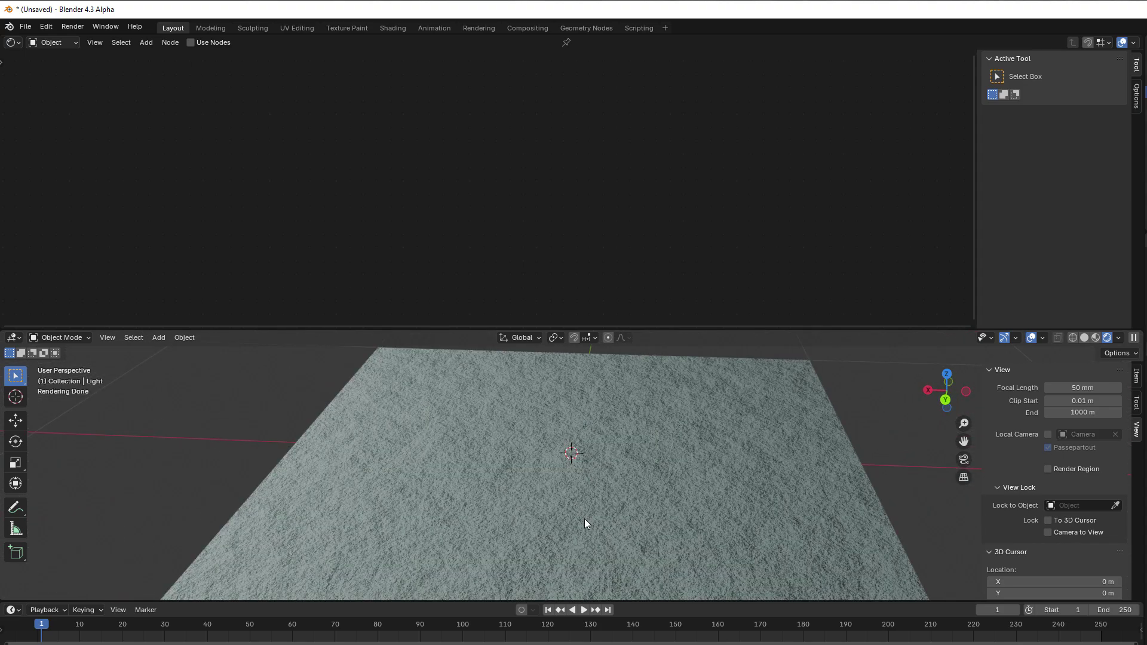
pyautogui.scroll(2, 583, 526)
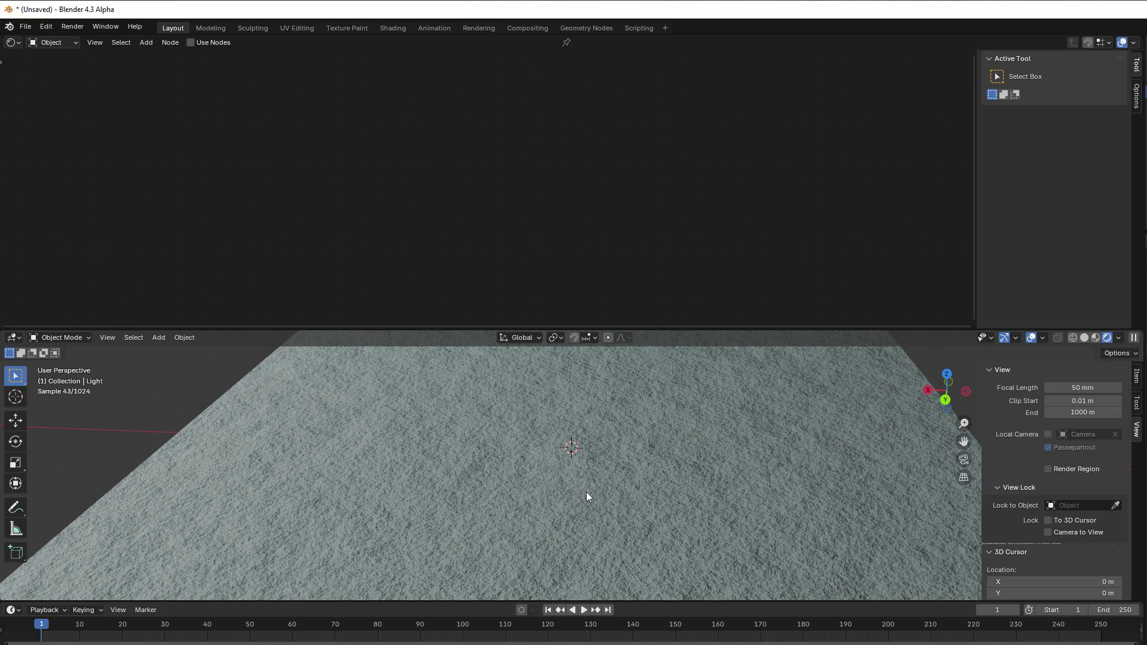
pyautogui.scroll(-3, 636, 533)
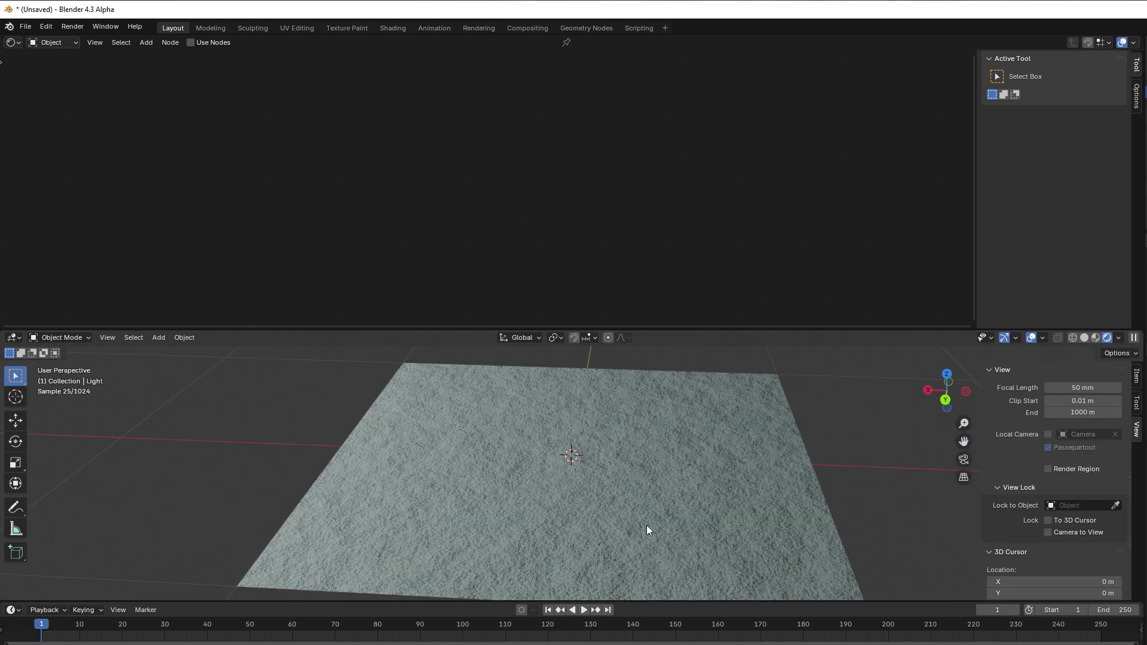
pyautogui.scroll(-2, 646, 526)
pyautogui.moveTo(683, 528)
pyautogui.mouseDown(button='middle')
pyautogui.moveTo(586, 529)
pyautogui.moveTo(1078, 507)
pyautogui.moveTo(666, 517)
pyautogui.mouseUp(button='middle')
pyautogui.scroll(2, 586, 530)
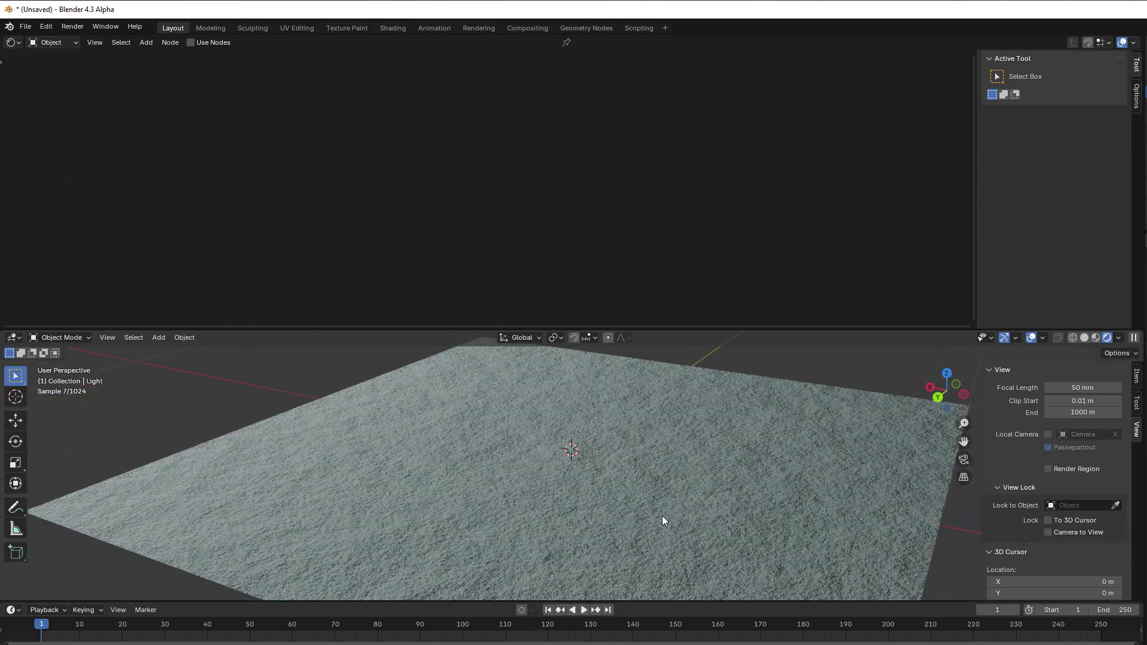
pyautogui.scroll(-2, 604, 529)
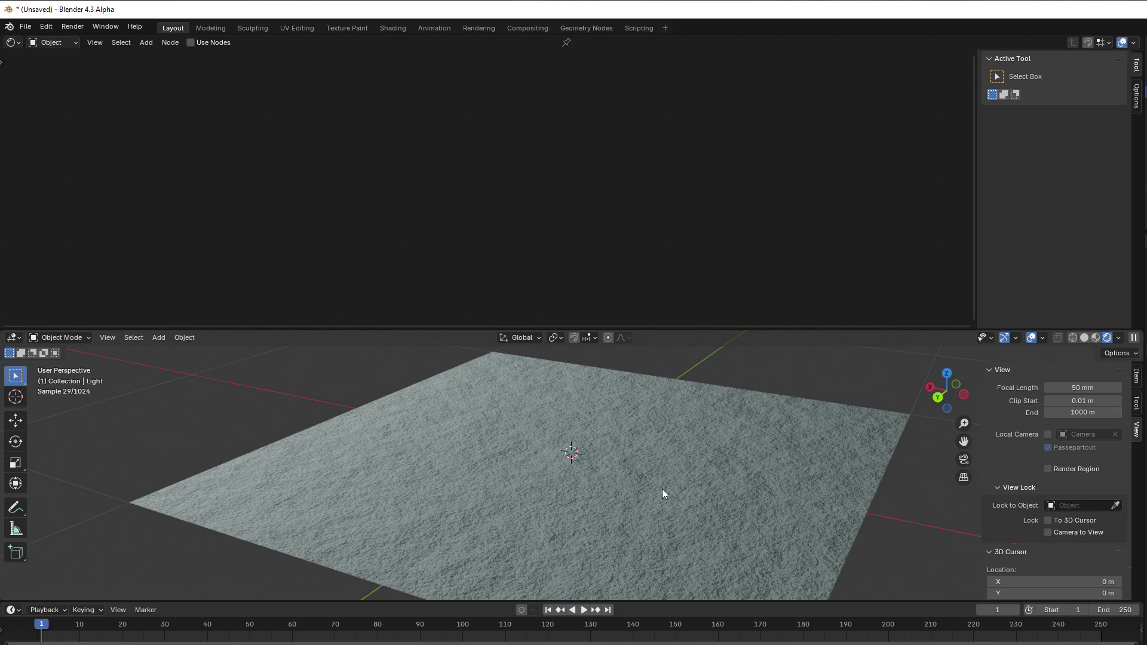
pyautogui.moveTo(557, 514); pyautogui.dragTo(549, 554, button='middle')
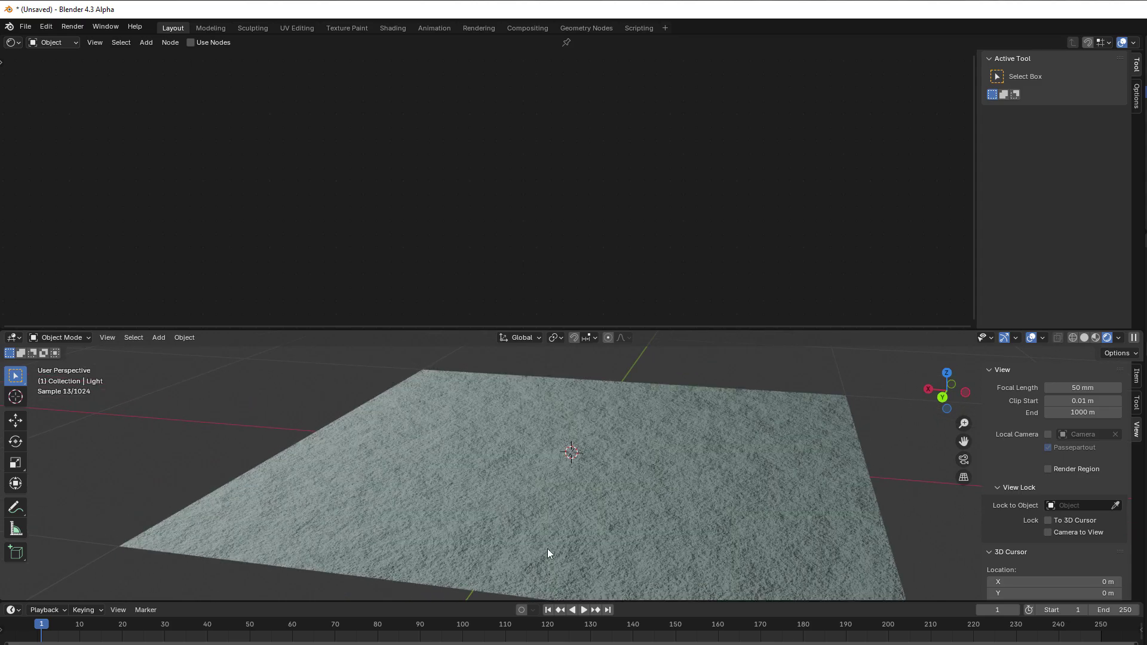
# Step: Select the plane and raise its Principled BSDF Diffuse Roughness from 0.000 to 0.636
pyautogui.click(545, 521)
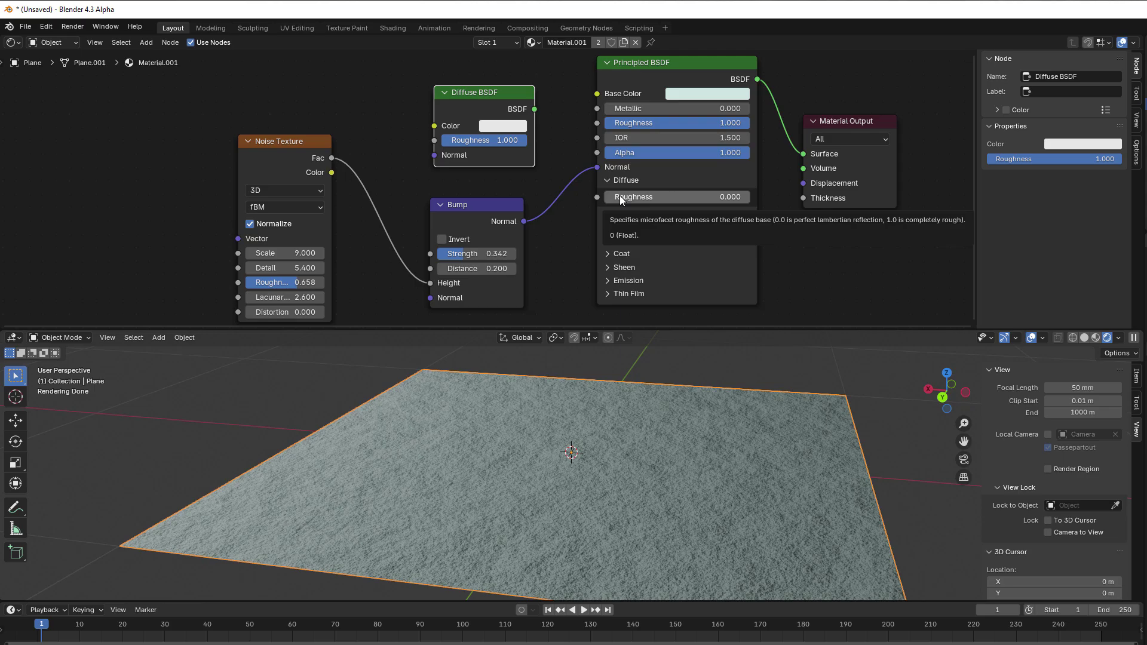
pyautogui.moveTo(619, 195); pyautogui.dragTo(697, 196)
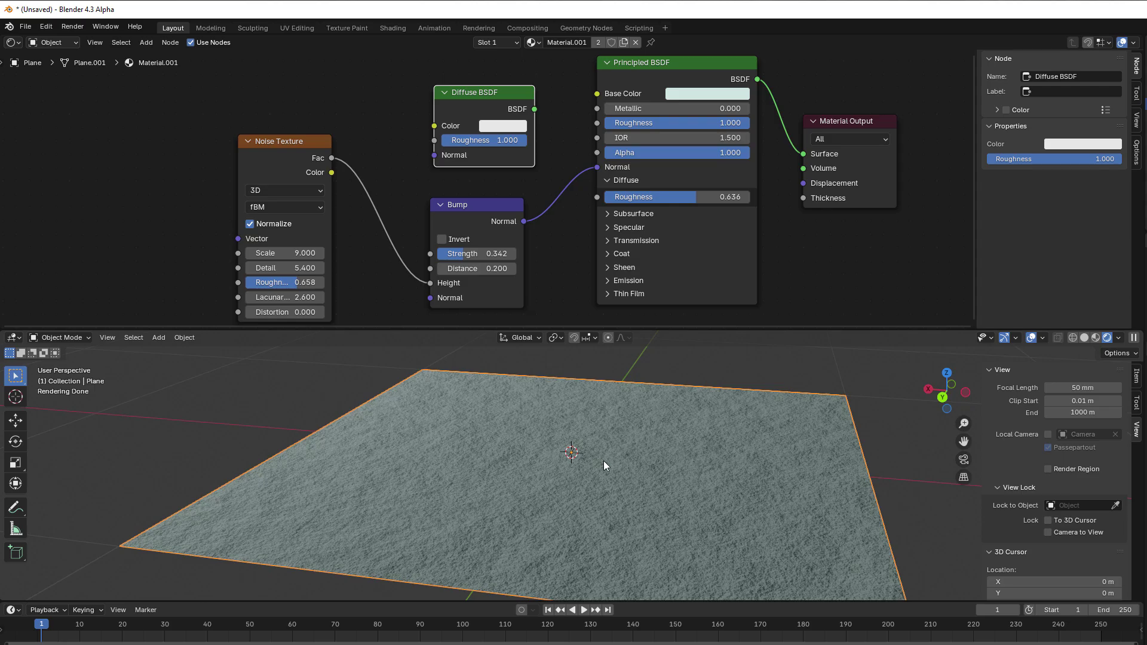
# Step: Sweep Diffuse Roughness from 0 toward 1, comparing the plane's shading from several angles
pyautogui.moveTo(478, 558); pyautogui.dragTo(615, 549, button='middle')
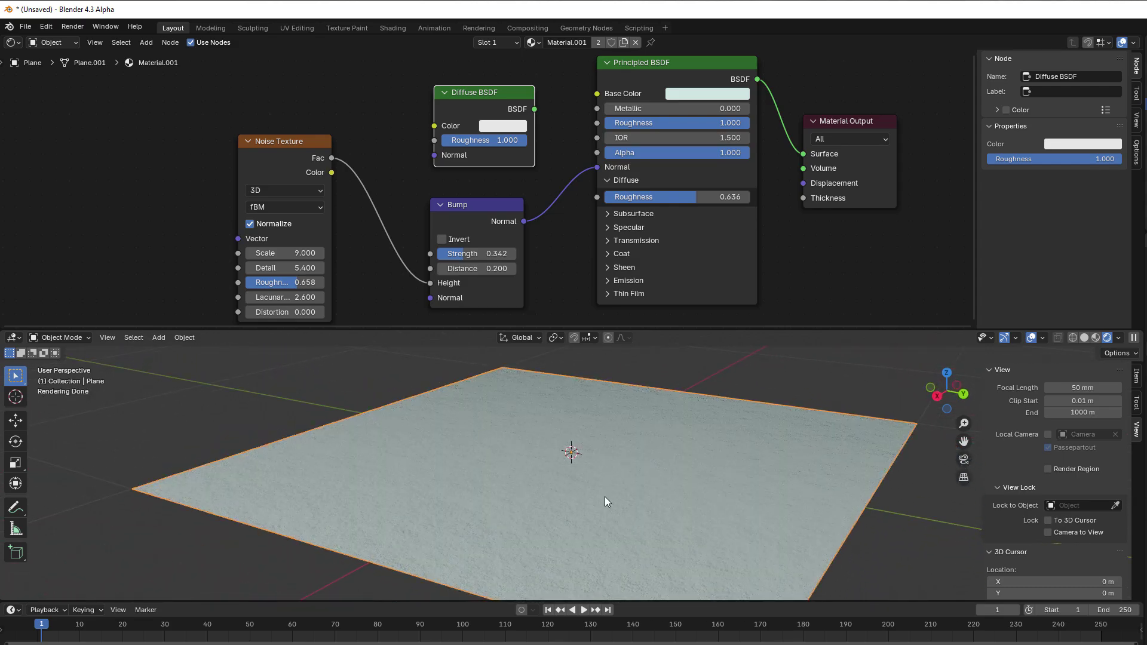
pyautogui.moveTo(549, 513); pyautogui.dragTo(794, 512, button='middle')
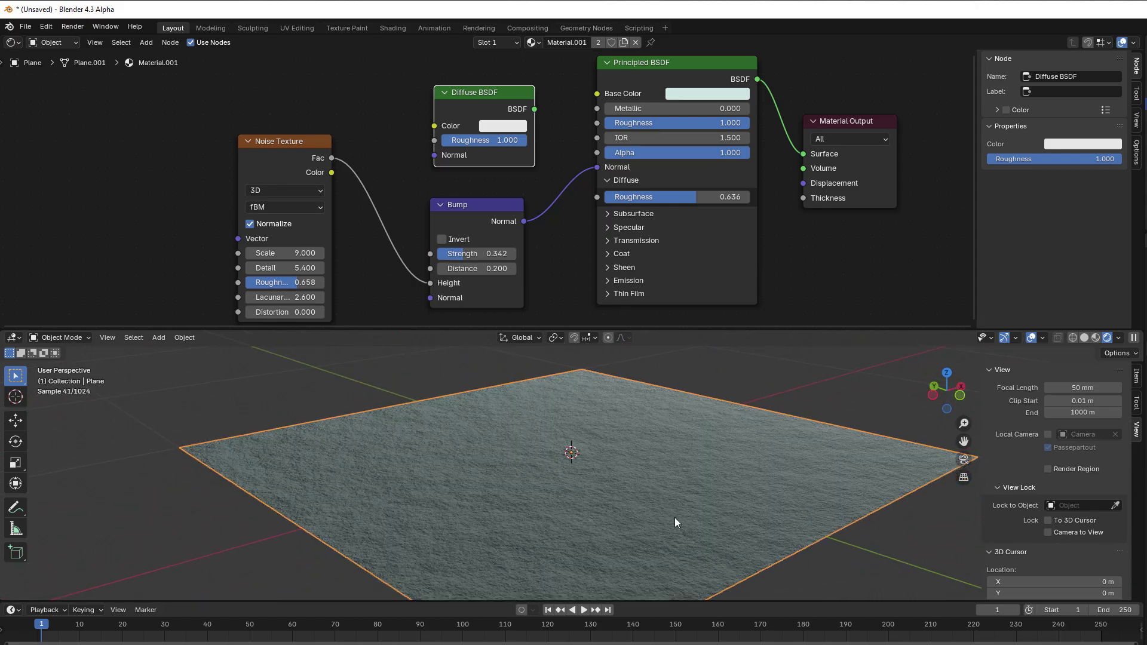
pyautogui.moveTo(621, 517); pyautogui.dragTo(564, 521, button='middle')
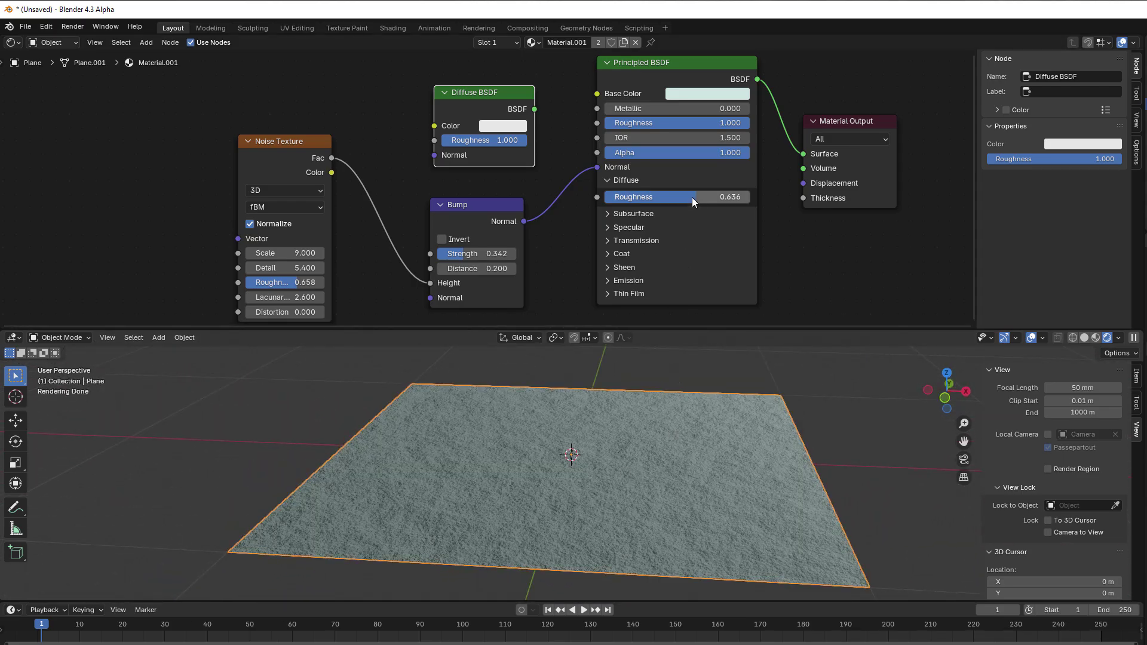
pyautogui.moveTo(692, 197)
pyautogui.mouseDown()
pyautogui.moveTo(600, 197)
pyautogui.moveTo(751, 198)
pyautogui.moveTo(615, 197)
pyautogui.moveTo(740, 198)
pyautogui.mouseUp()
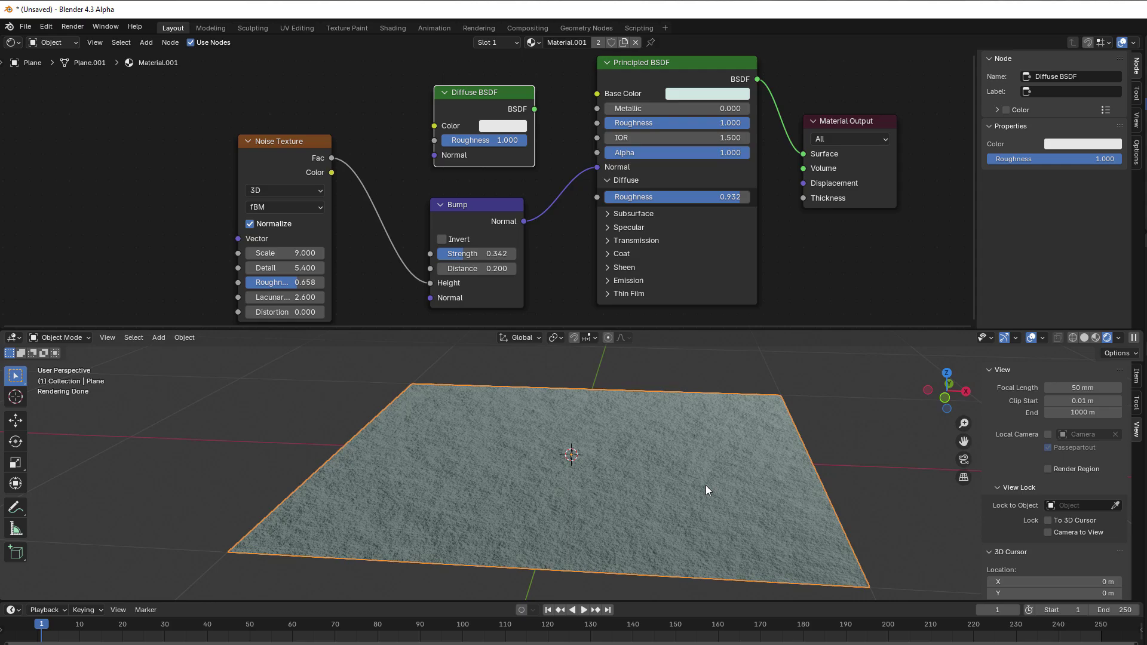
pyautogui.moveTo(707, 487); pyautogui.dragTo(663, 497, button='middle')
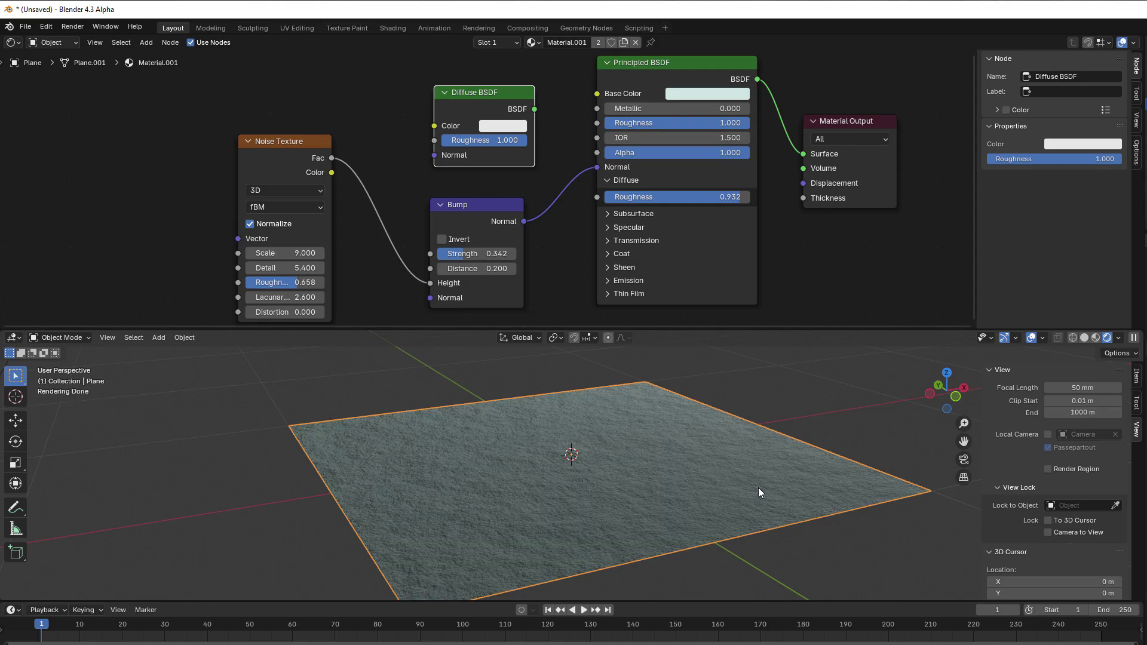
# Step: Lower Diffuse Roughness to 0.564 and view the plane from a new angle
pyautogui.moveTo(758, 488); pyautogui.dragTo(697, 485, button='middle')
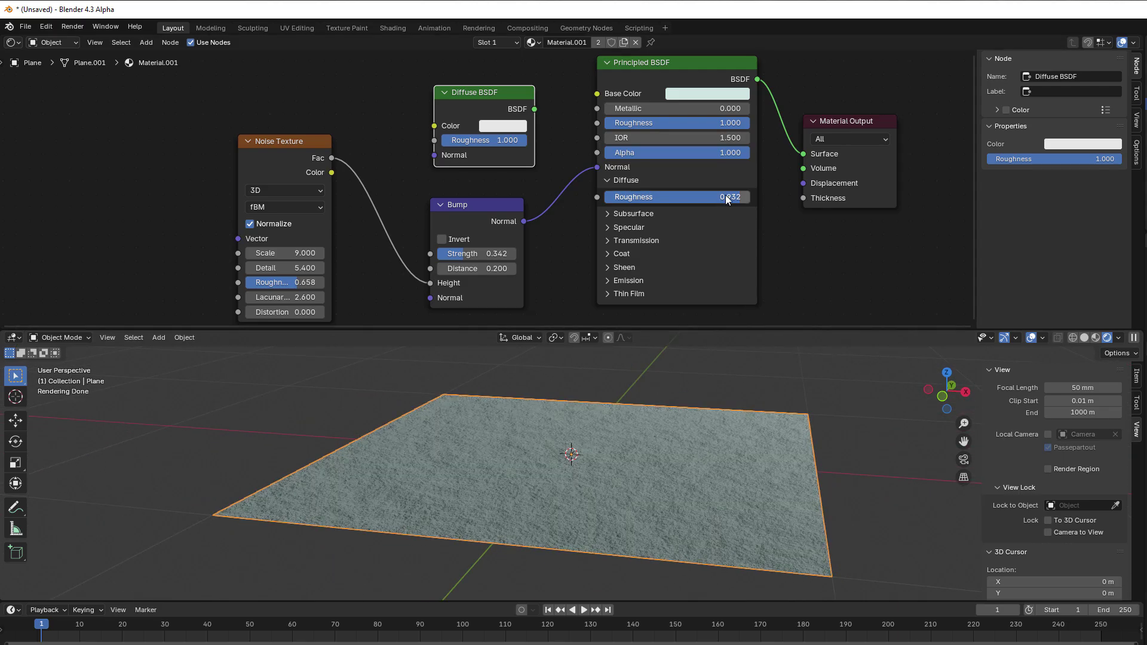
pyautogui.moveTo(740, 197); pyautogui.dragTo(686, 197)
pyautogui.moveTo(660, 423); pyautogui.dragTo(600, 497, button='middle')
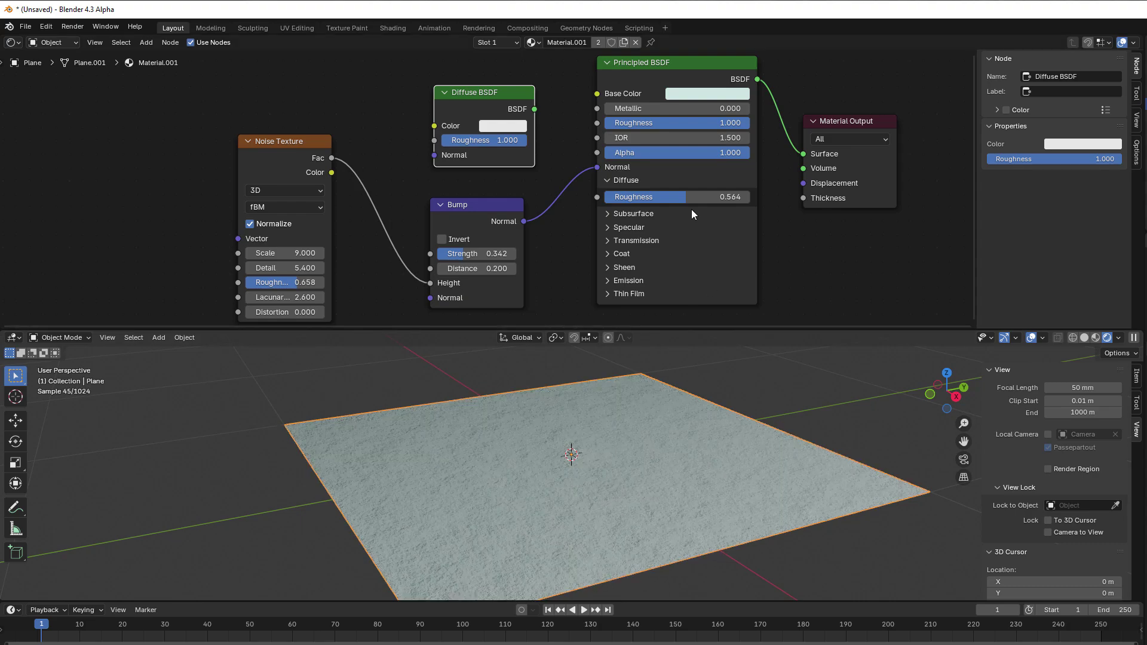
# Step: Set Diffuse Roughness to 0.495 and orbit the plane into a diamond orientation to compare shading
pyautogui.moveTo(687, 197)
pyautogui.mouseDown()
pyautogui.moveTo(658, 197)
pyautogui.moveTo(676, 197)
pyautogui.mouseUp()
pyautogui.moveTo(571, 522); pyautogui.dragTo(736, 527, button='middle')
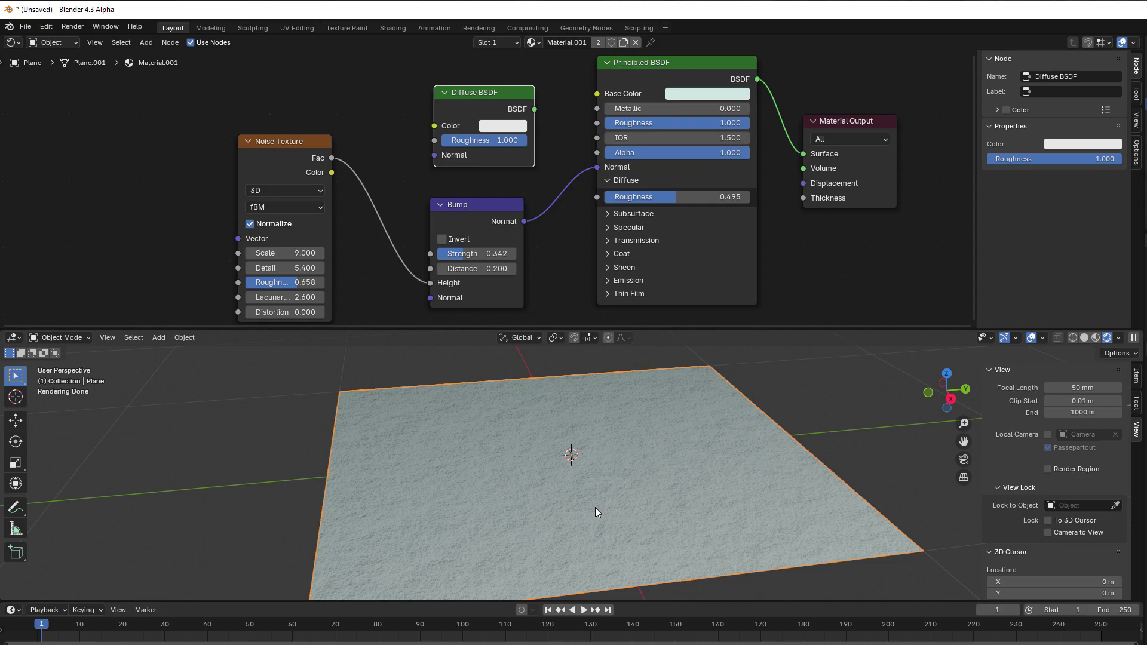
pyautogui.moveTo(558, 511); pyautogui.dragTo(683, 514, button='middle')
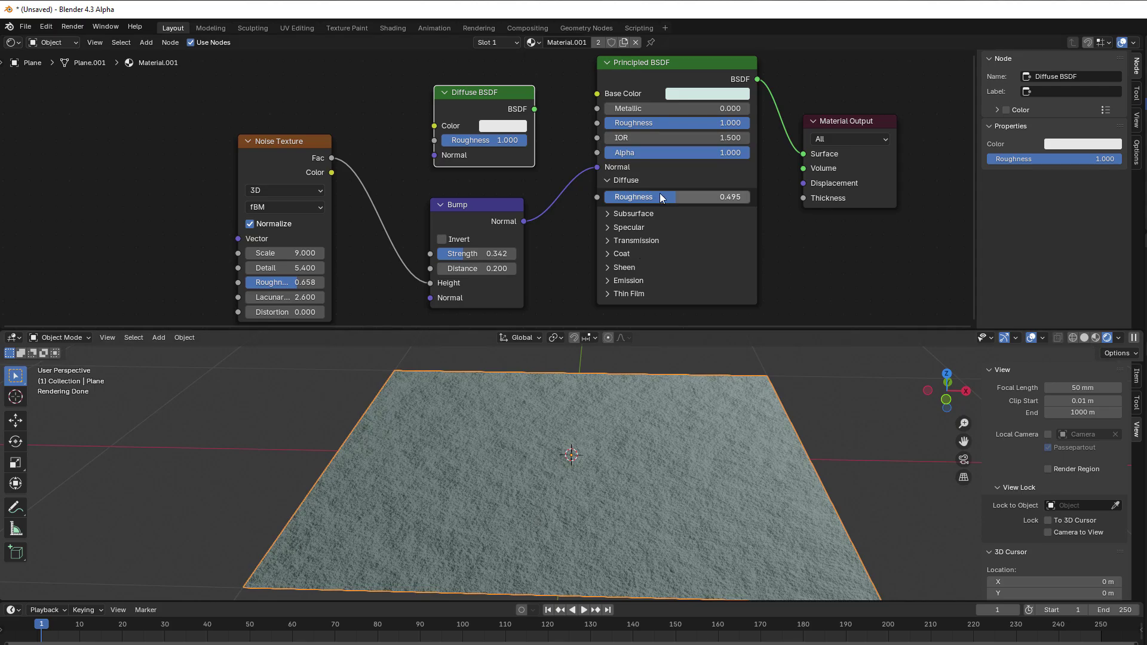
# Step: Drop Diffuse Roughness to 0.000, then raise it to 0.600, orbiting to compare shading at each
pyautogui.moveTo(660, 196); pyautogui.dragTo(604, 197)
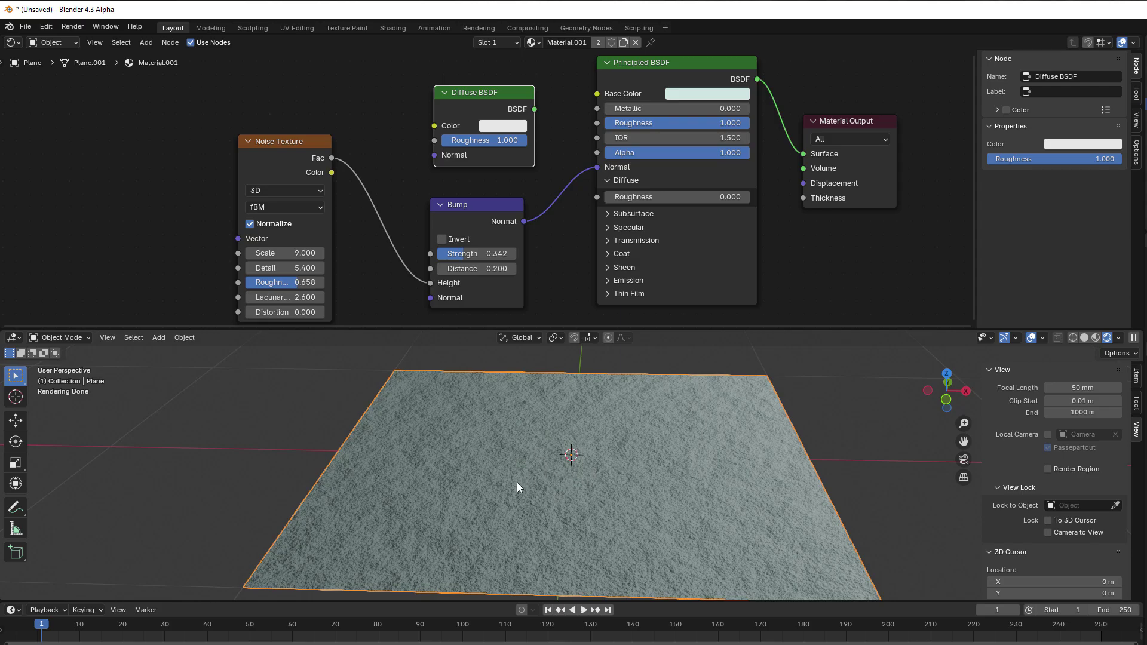
pyautogui.moveTo(544, 480); pyautogui.dragTo(566, 402, button='middle')
pyautogui.moveTo(629, 202); pyautogui.dragTo(716, 202)
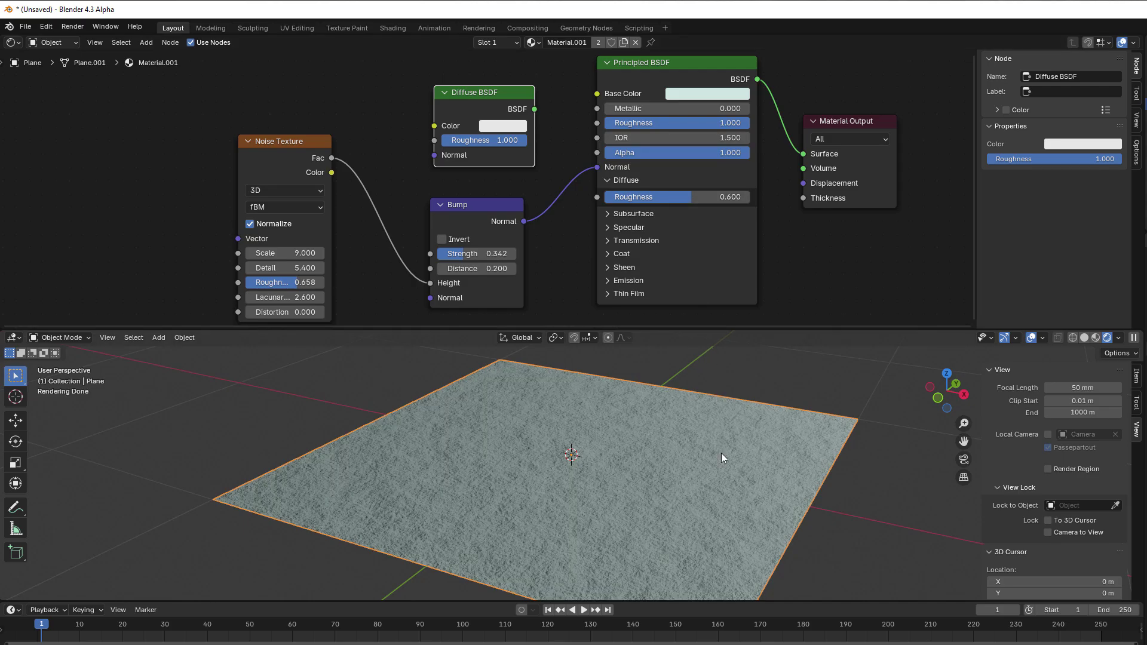
pyautogui.moveTo(615, 489); pyautogui.dragTo(526, 518, button='middle')
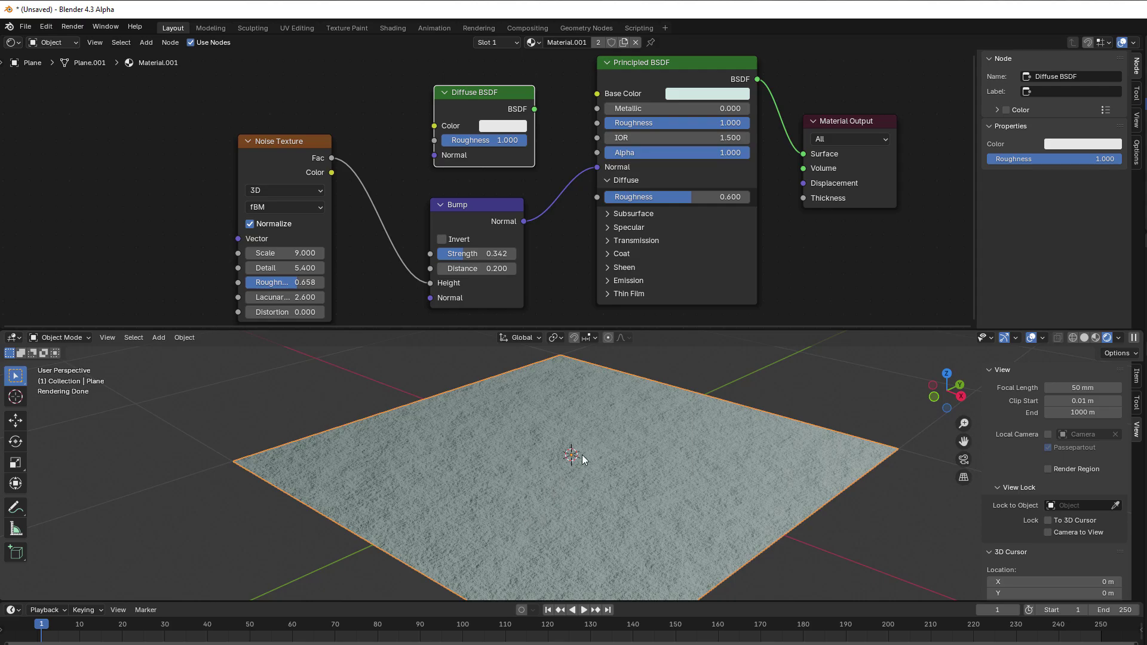
pyautogui.moveTo(649, 531)
pyautogui.mouseDown(button='middle')
pyautogui.moveTo(617, 532)
pyautogui.moveTo(663, 529)
pyautogui.moveTo(558, 534)
pyautogui.moveTo(655, 539)
pyautogui.mouseUp(button='middle')
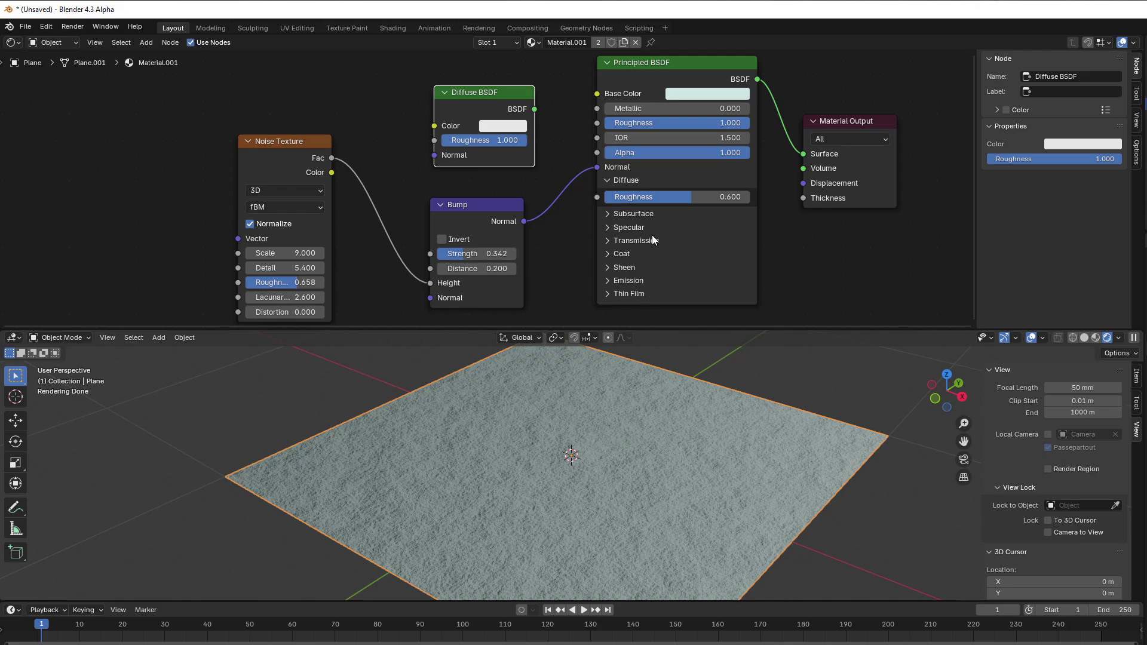
# Step: Zero Diffuse Roughness for comparison, then set it to 0.623 and view the whole plane obliquely
pyautogui.moveTo(675, 201); pyautogui.dragTo(622, 201)
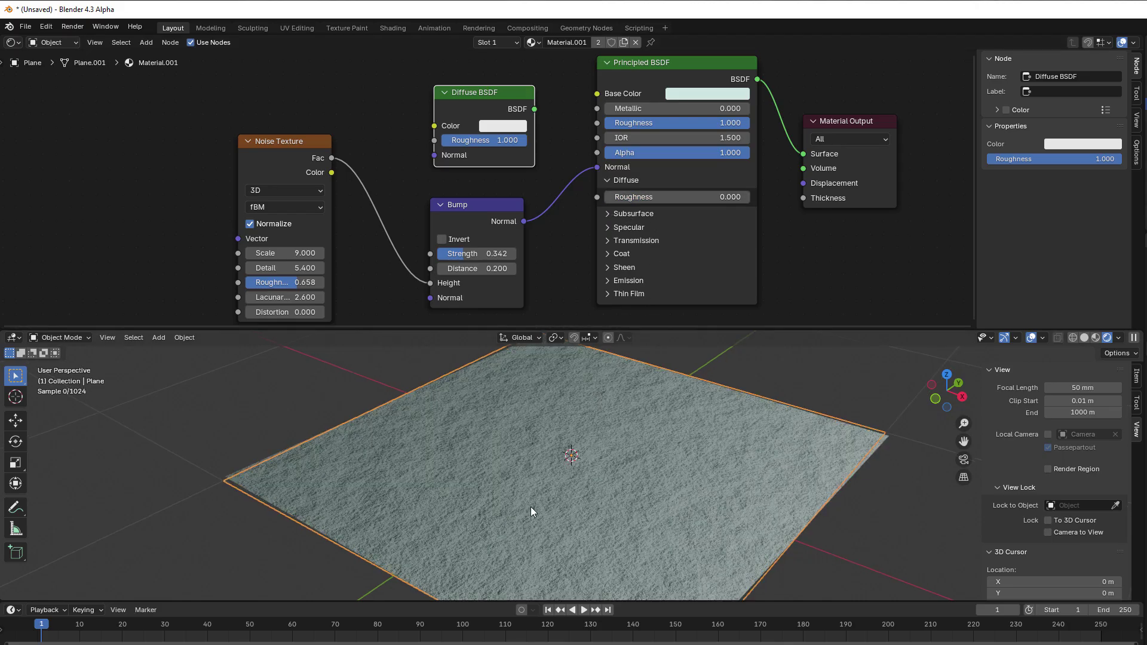
pyautogui.moveTo(532, 509); pyautogui.dragTo(383, 508, button='middle')
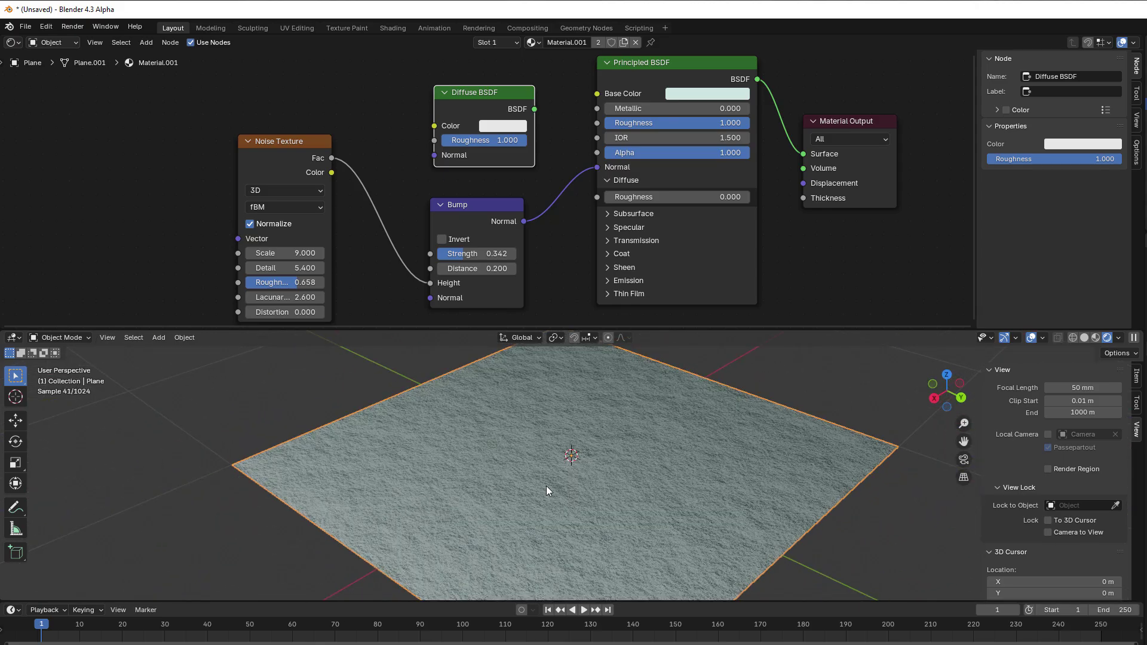
pyautogui.moveTo(645, 495); pyautogui.dragTo(569, 505, button='middle')
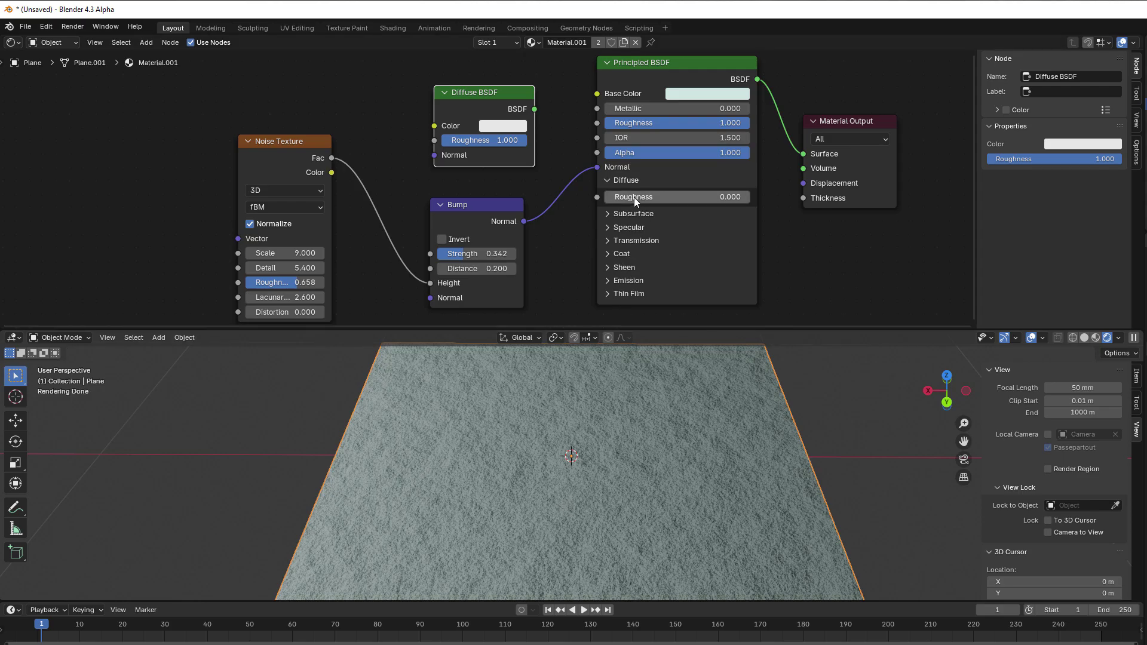
pyautogui.moveTo(633, 197); pyautogui.dragTo(695, 198)
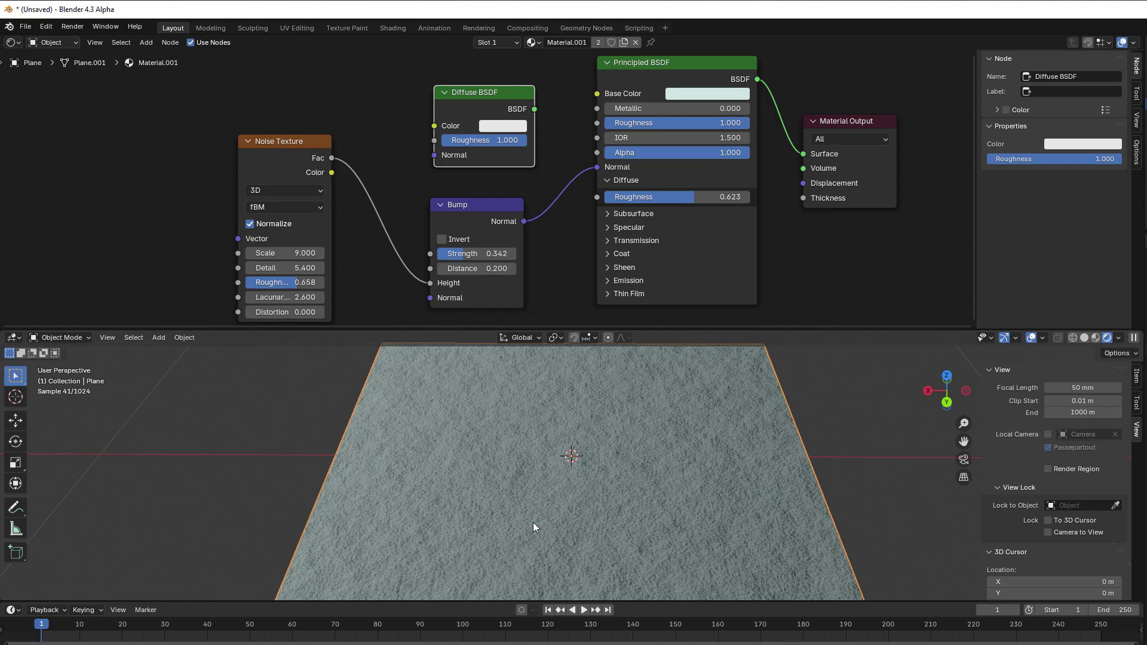
pyautogui.moveTo(533, 523); pyautogui.dragTo(737, 534, button='middle')
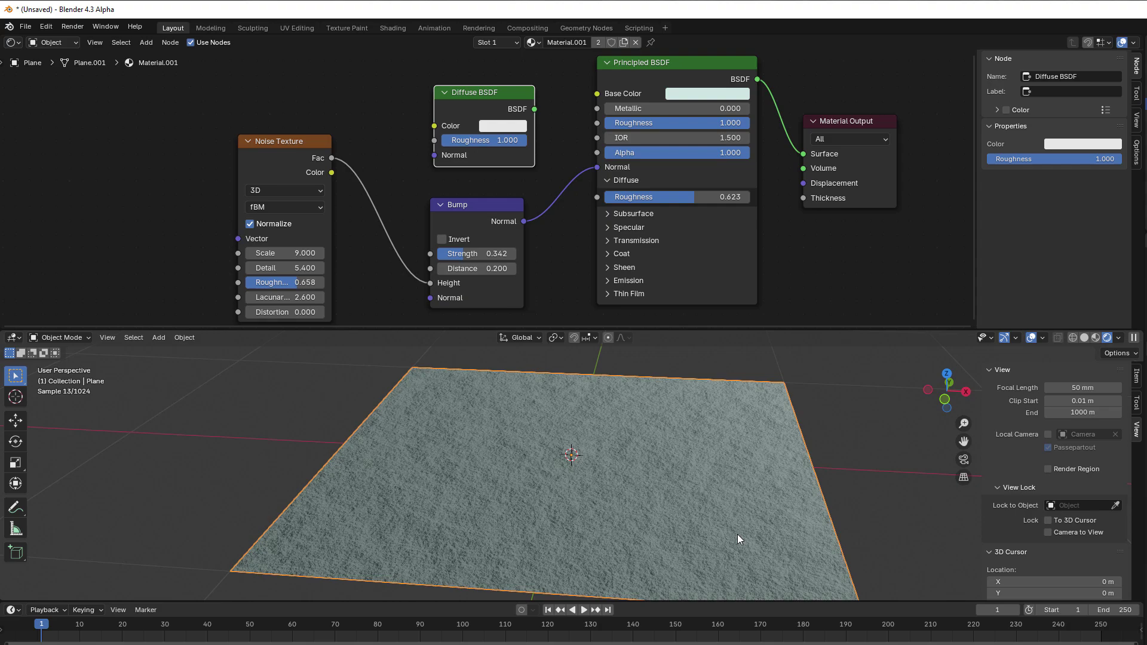